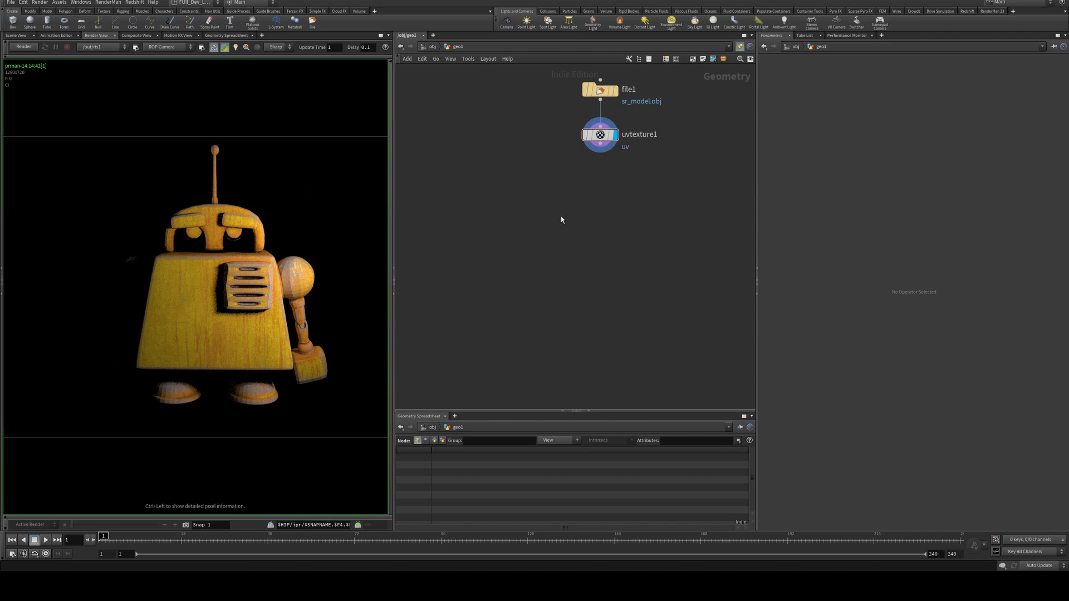
# Add a Scatter node fed by uvtexture1 and align it neatly below that node in the network.
pyautogui.moveTo(561, 220); pyautogui.dragTo(545, 224, button='middle')
pyautogui.press('Tab')
pyautogui.write('scat')
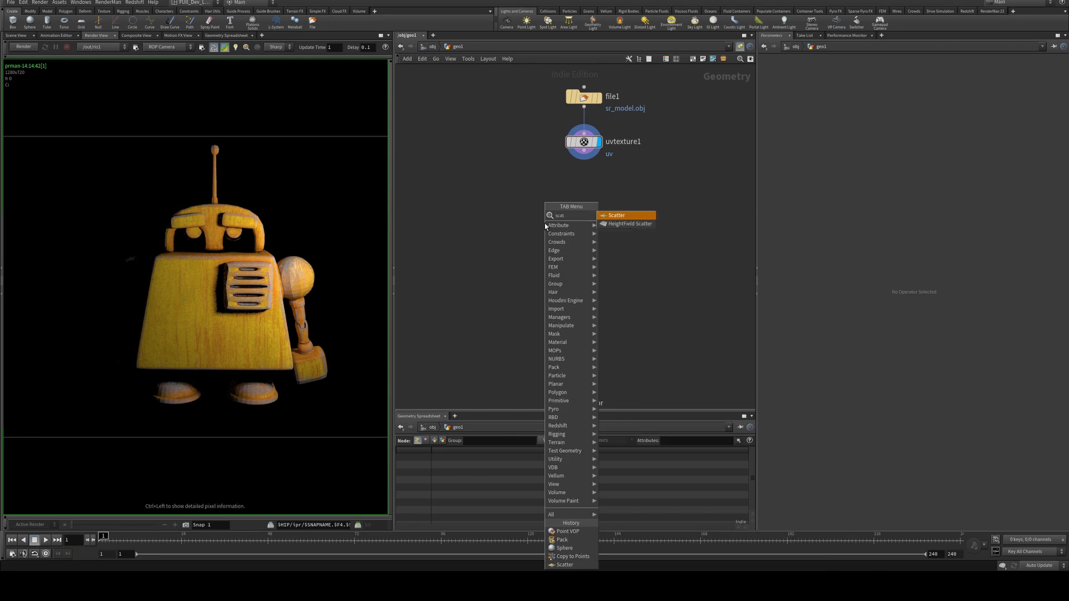
pyautogui.press('Return')
pyautogui.click(606, 202)
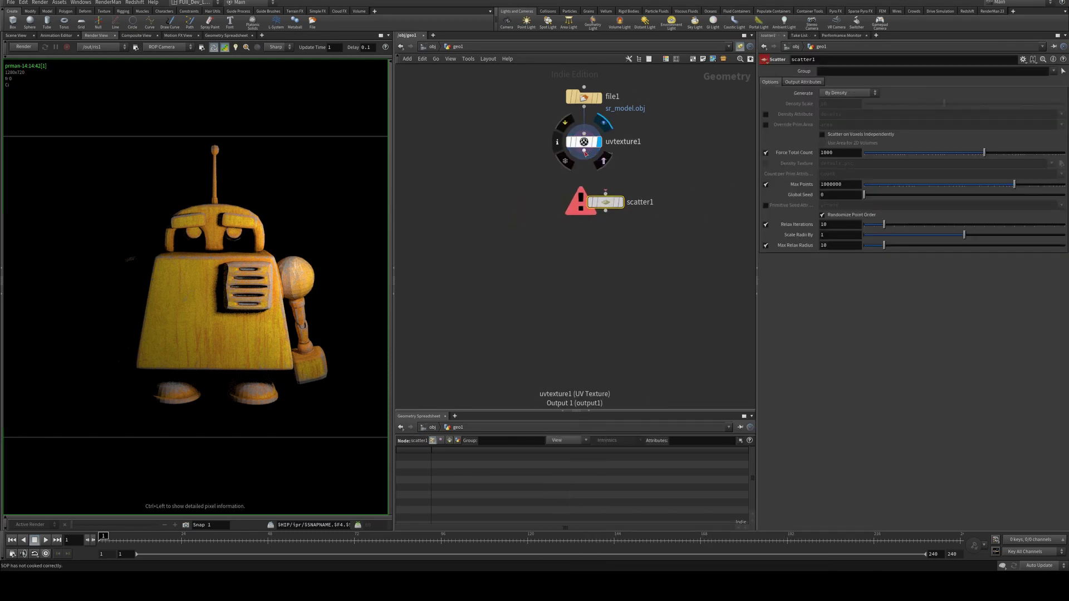
pyautogui.click(584, 151)
pyautogui.click(605, 193)
pyautogui.moveTo(603, 202); pyautogui.dragTo(586, 204)
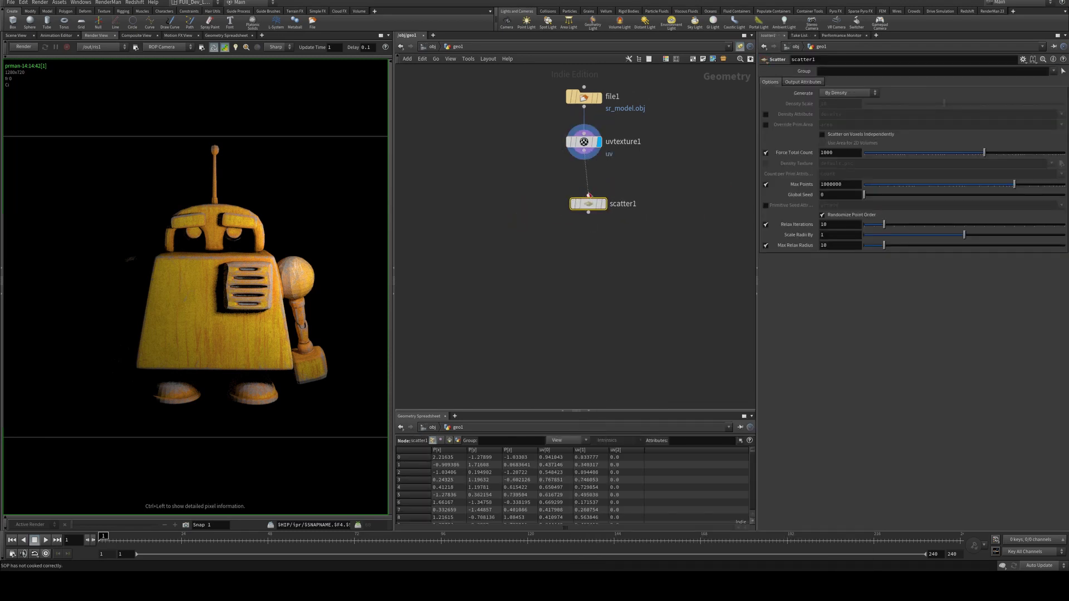
pyautogui.click(432, 47)
pyautogui.doubleClick(500, 191)
pyautogui.press('l')
# Add a Copy to Points node below scatter1 and wire the scattered points into its target points input.
pyautogui.press('Tab')
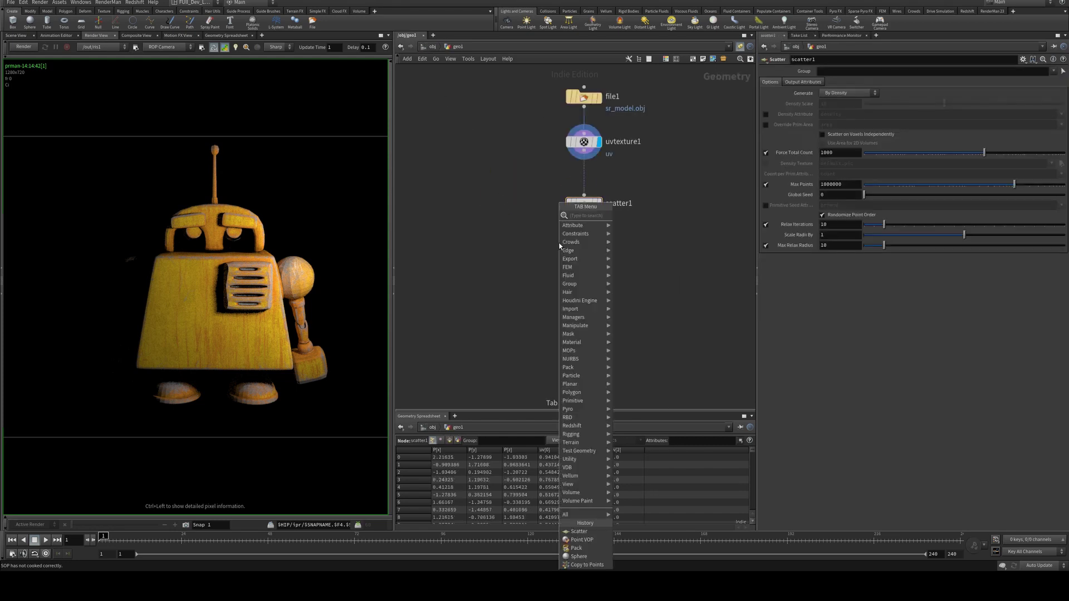
pyautogui.write('copy')
pyautogui.press('Return')
pyautogui.click(560, 245)
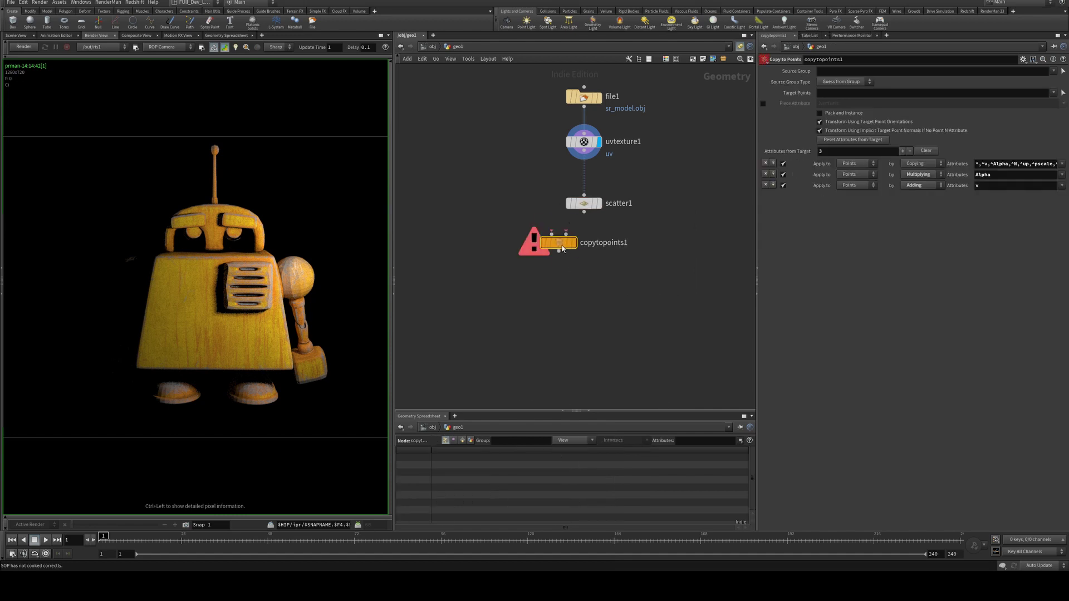
pyautogui.moveTo(583, 211); pyautogui.dragTo(562, 263)
# Add a Sphere node beside scatter1 in the geo1 network.
pyautogui.press('Tab')
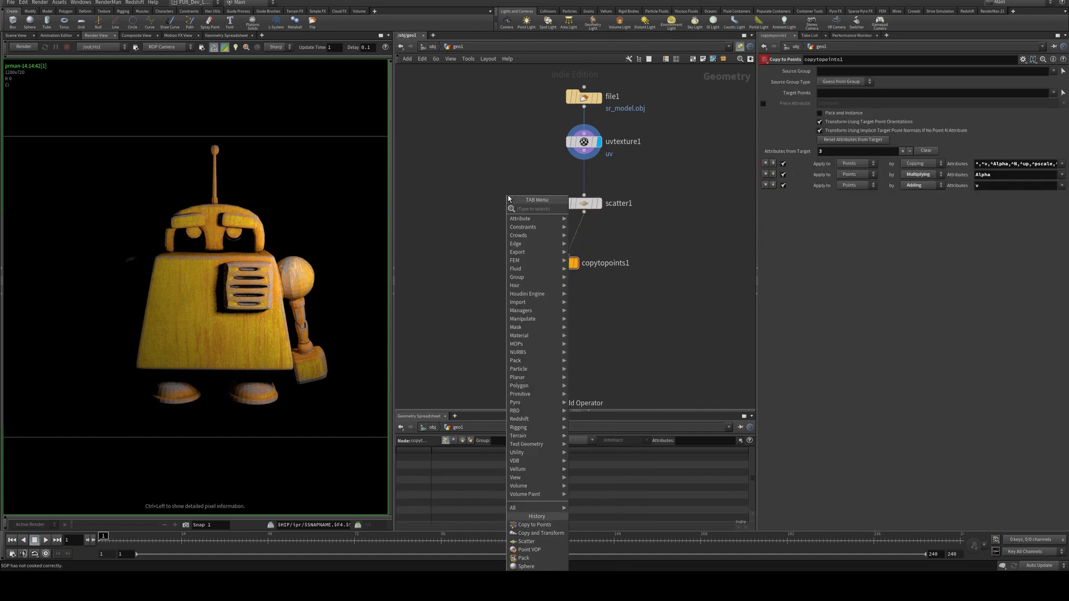
pyautogui.write('spher')
pyautogui.press('Return')
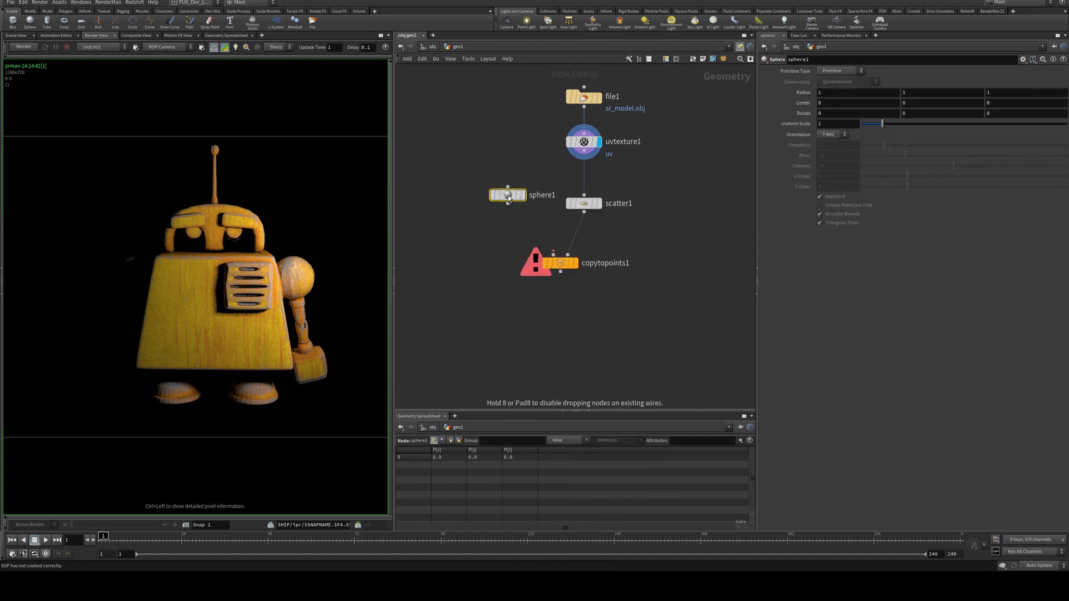
pyautogui.click(508, 195)
# Set the sphere's primitive type to Polygon.
pyautogui.click(839, 71)
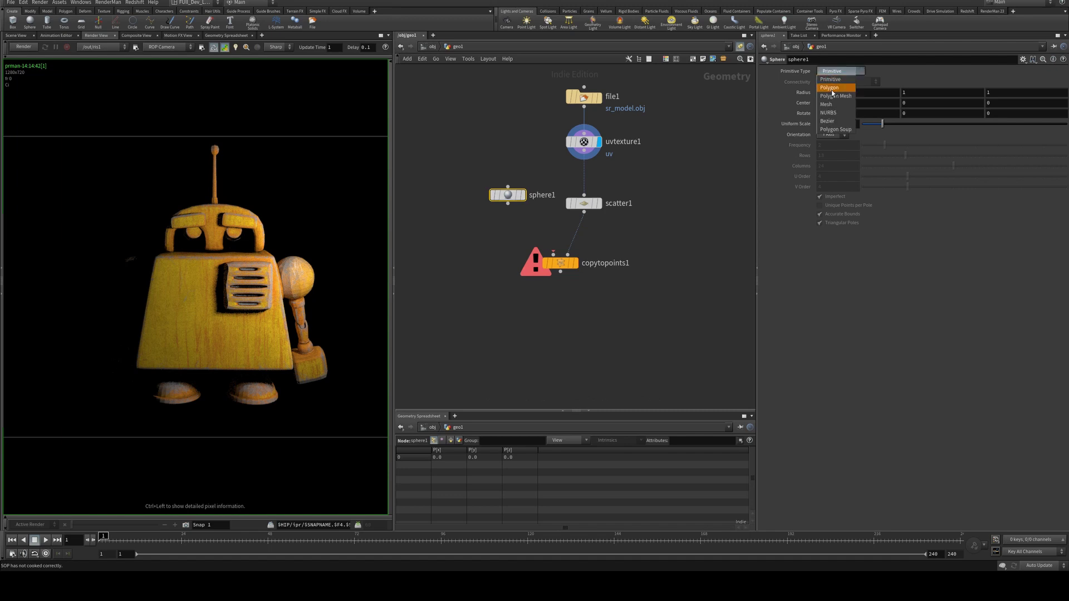
pyautogui.click(836, 81)
pyautogui.click(836, 74)
pyautogui.click(840, 93)
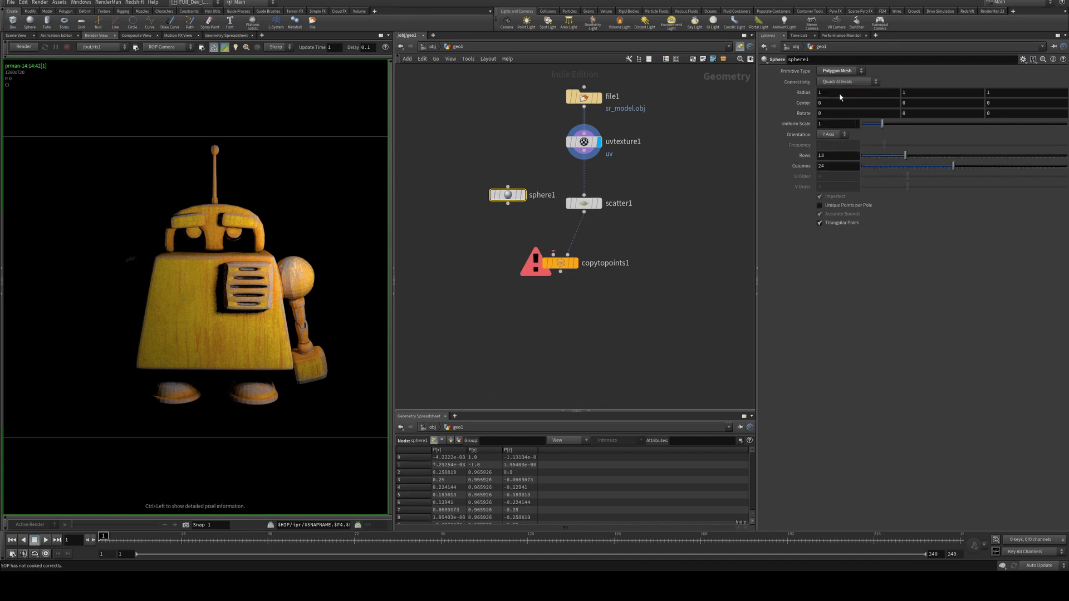
pyautogui.click(842, 72)
pyautogui.click(834, 90)
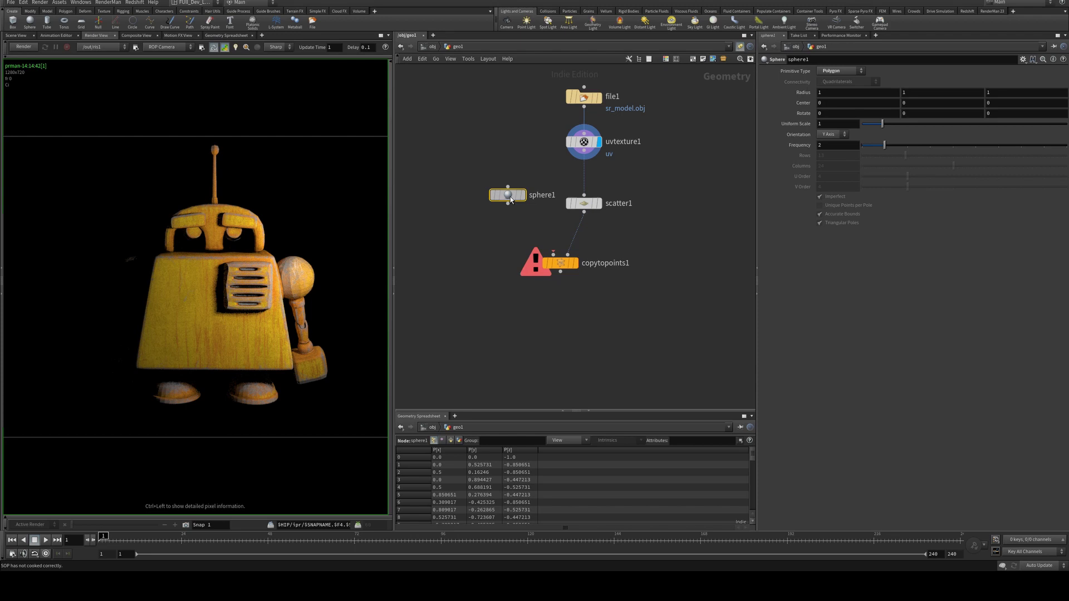
# Wire the sphere node into the first input of copytopoints1 as the geometry to copy.
pyautogui.moveTo(510, 196); pyautogui.dragTo(535, 251)
pyautogui.click(535, 252)
pyautogui.click(559, 263)
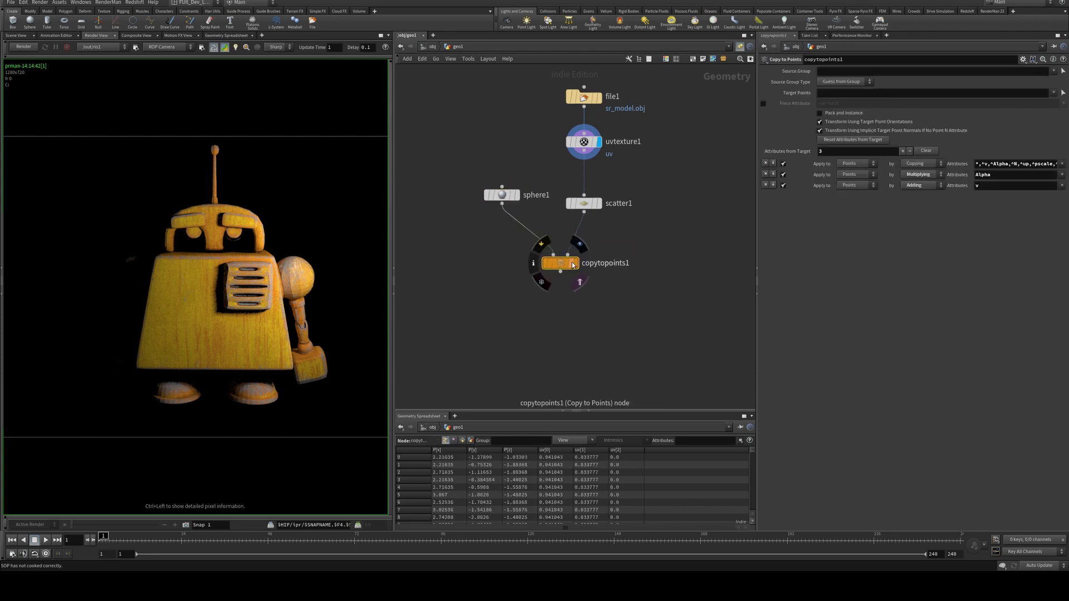
# Show the 3D scene view and display the output of copytopoints1 there.
pyautogui.click(15, 35)
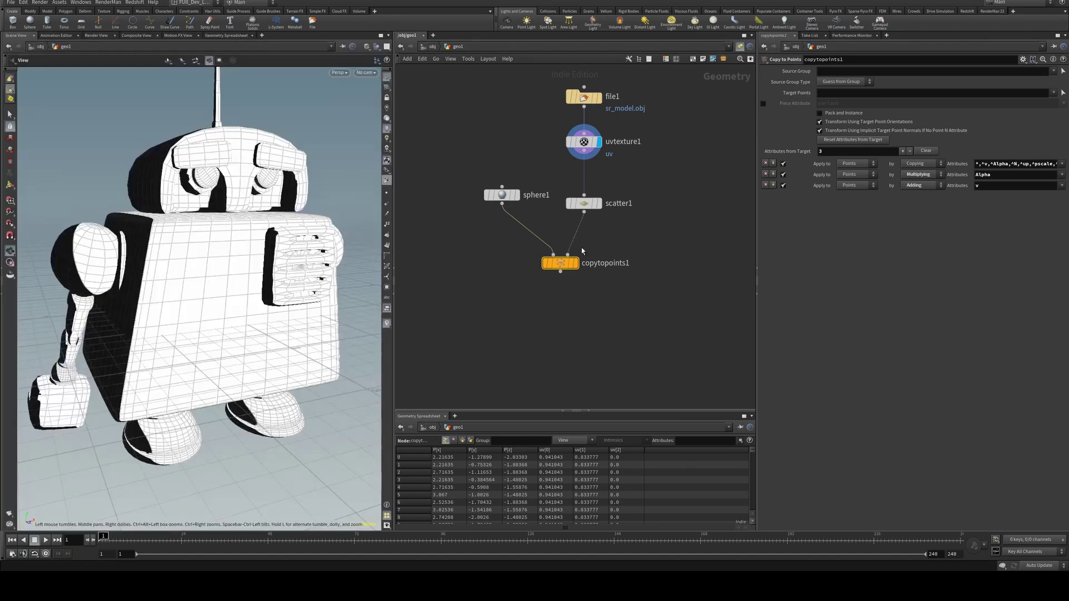
pyautogui.click(574, 264)
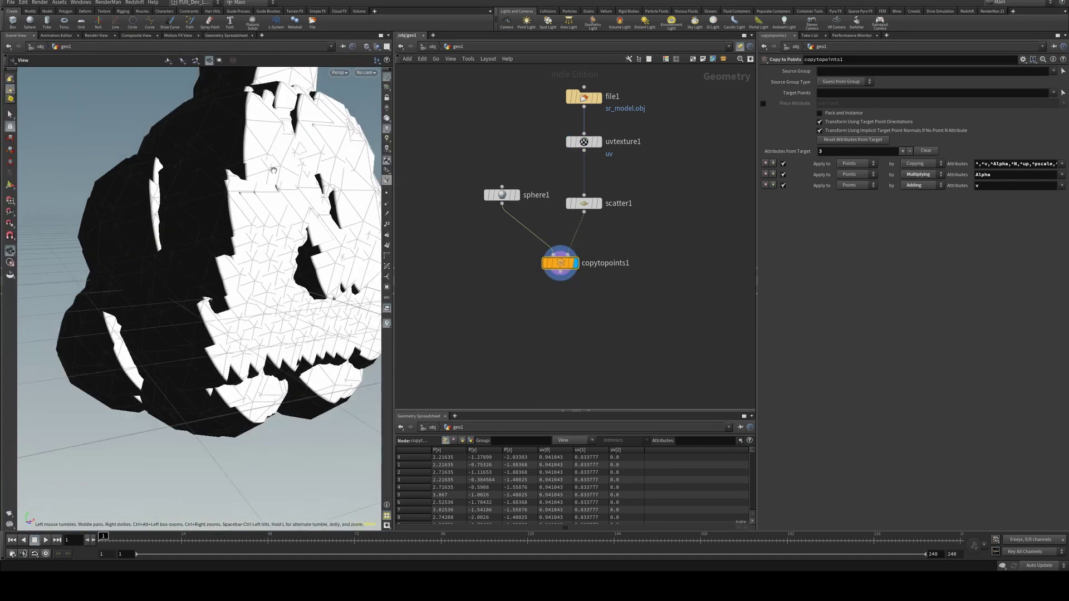
pyautogui.moveTo(273, 171); pyautogui.dragTo(284, 195, button='right')
pyautogui.moveTo(284, 196); pyautogui.dragTo(225, 225)
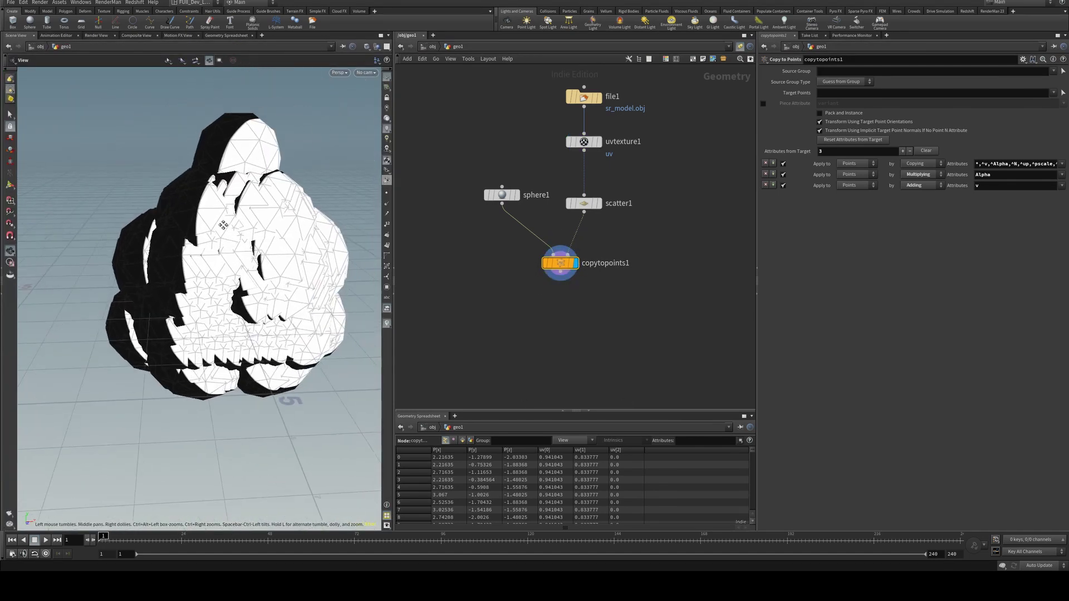
# Reduce the sphere's uniform scale, trying 0.01 first and settling on 0.05.
pyautogui.click(502, 195)
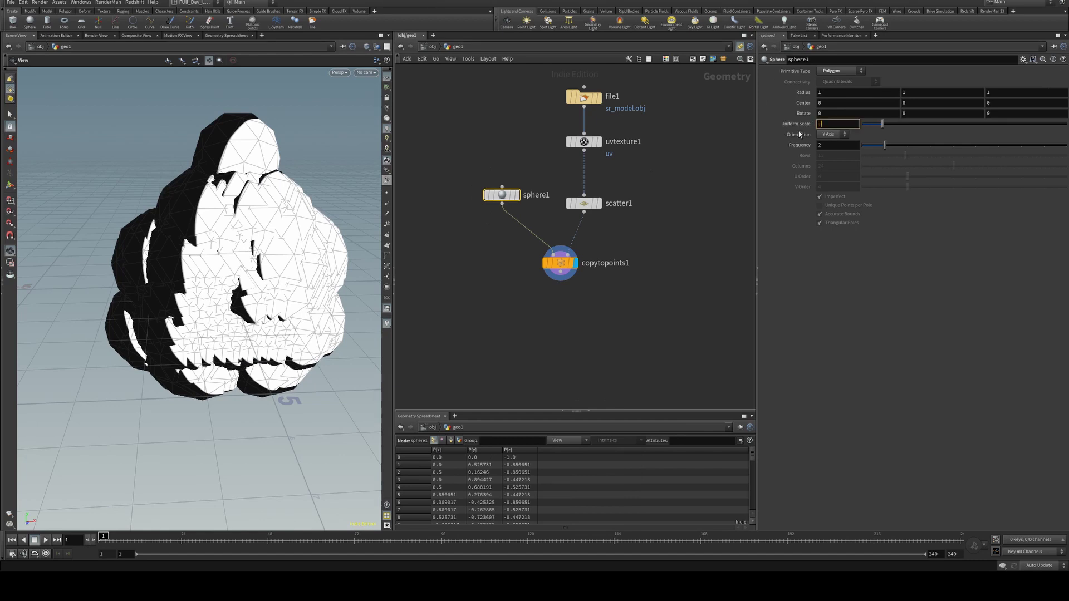
pyautogui.write('.01')
pyautogui.press('Return')
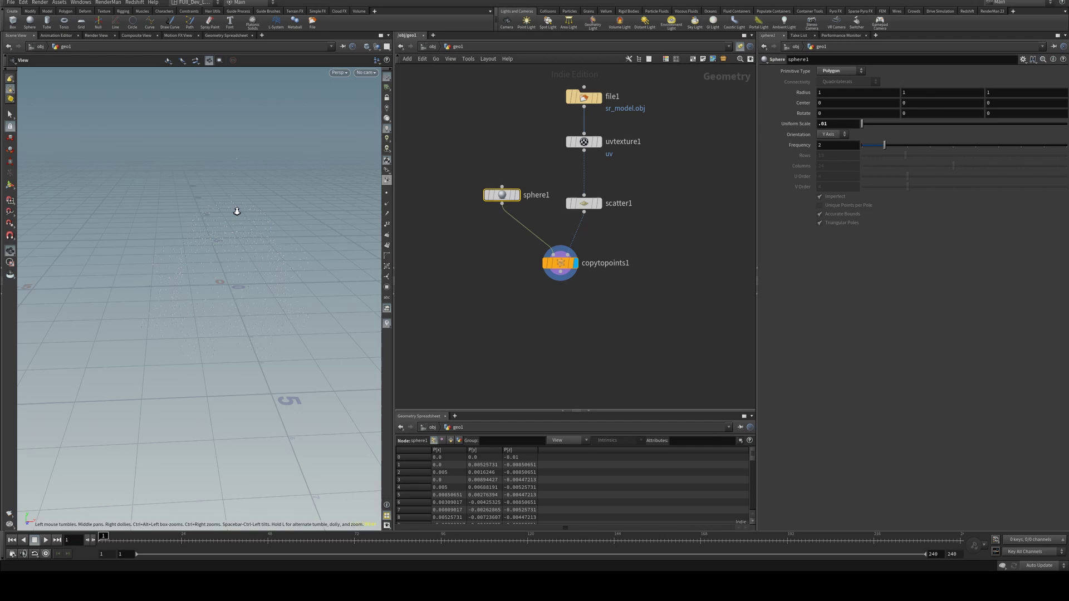
pyautogui.moveTo(834, 123); pyautogui.dragTo(765, 131)
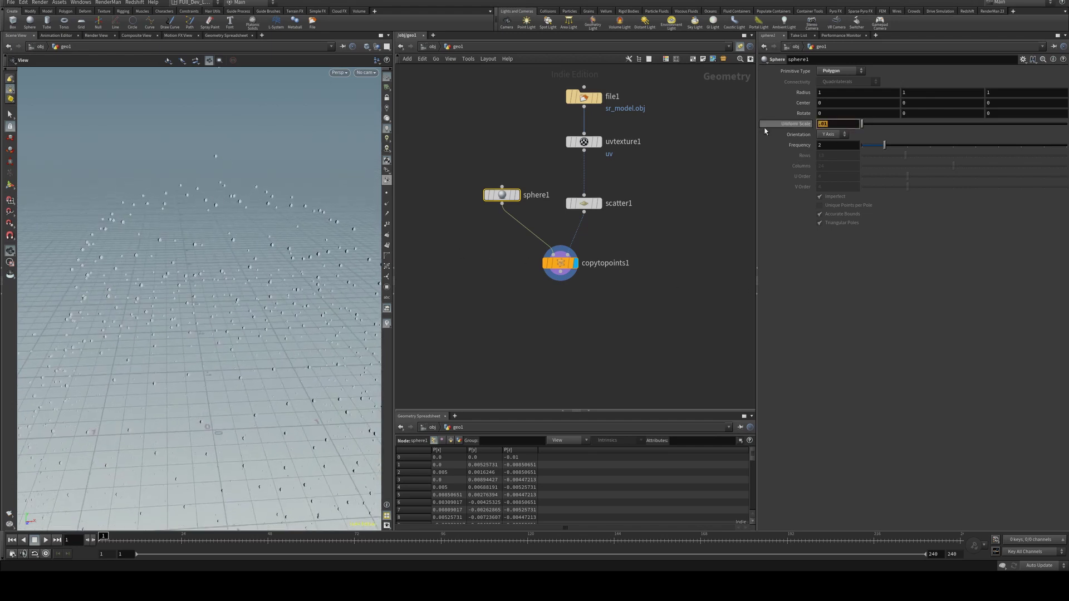
pyautogui.write('.05')
pyautogui.press('Return')
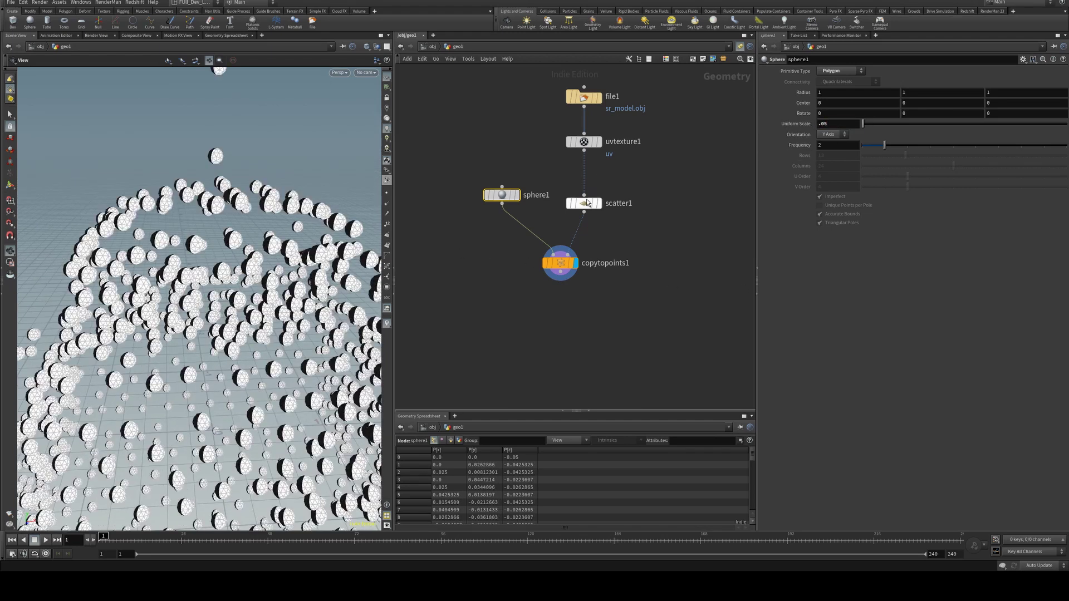
# Set the scatter node's force total count to 10000 and its relax iterations to 93.
pyautogui.click(586, 199)
pyautogui.doubleClick(829, 152)
pyautogui.write('10000')
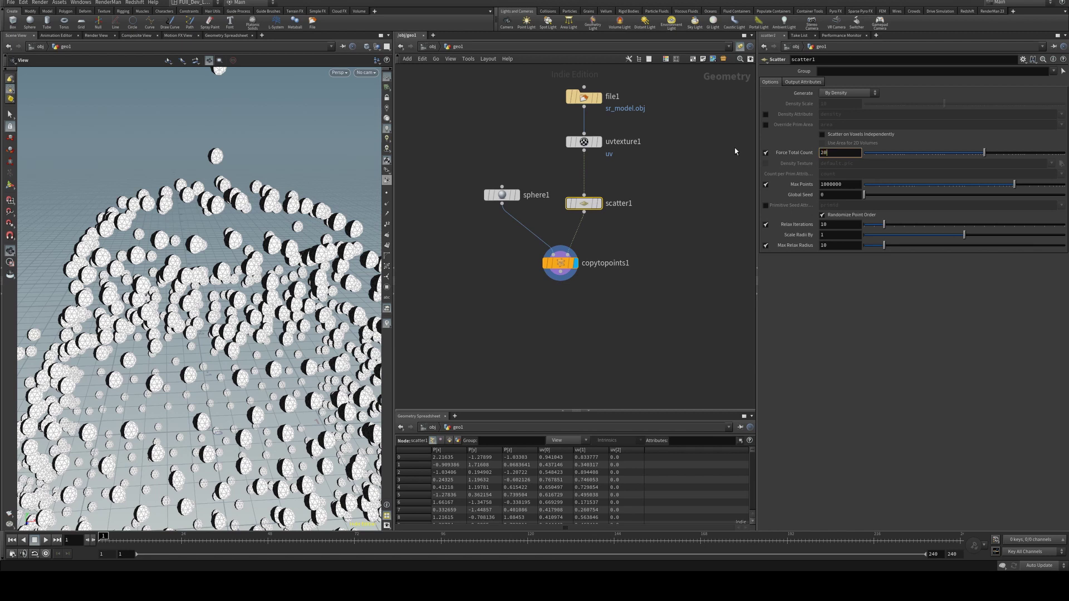
pyautogui.press('Return')
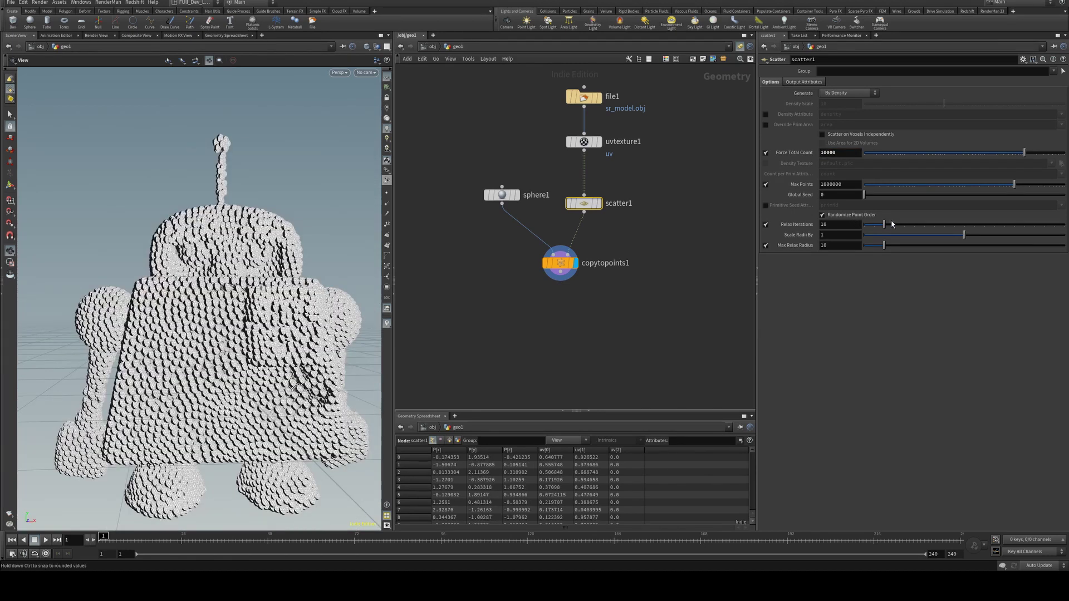
pyautogui.moveTo(883, 224); pyautogui.dragTo(1053, 230)
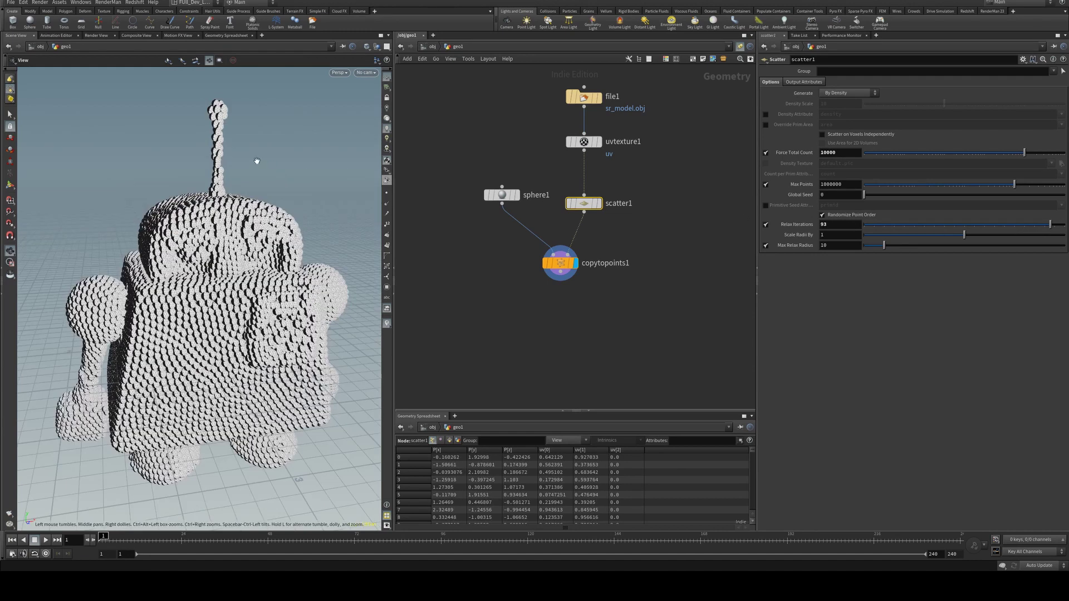
pyautogui.moveTo(256, 162)
pyautogui.mouseDown()
pyautogui.moveTo(310, 174)
pyautogui.moveTo(260, 158)
pyautogui.mouseUp()
pyautogui.moveTo(635, 303); pyautogui.dragTo(636, 258, button='middle')
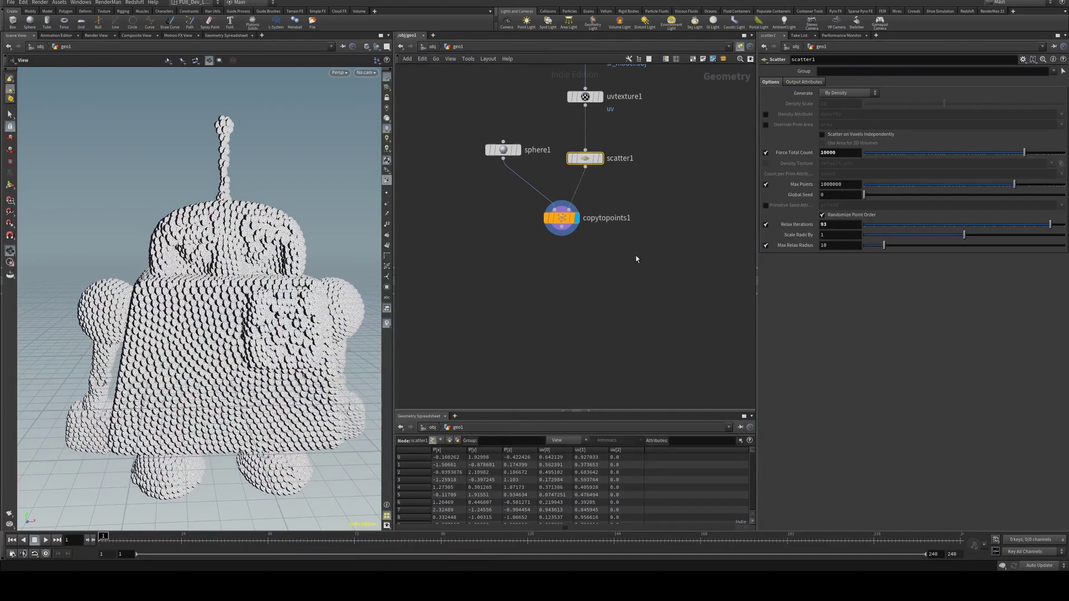
pyautogui.click(562, 223)
pyautogui.press('Tab')
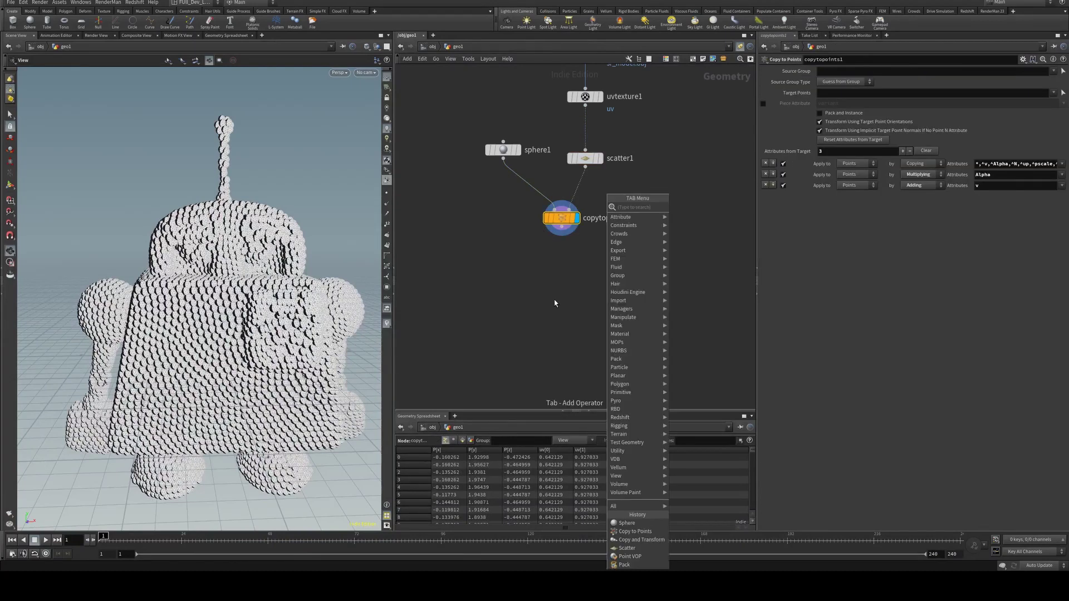
pyautogui.press('Escape')
# Move copytopoints1 further down and insert a Point VOP between scatter1 and copytopoints1.
pyautogui.moveTo(575, 172); pyautogui.dragTo(573, 198, button='middle')
pyautogui.moveTo(557, 243); pyautogui.dragTo(560, 283)
pyautogui.click(586, 188)
pyautogui.press('Tab')
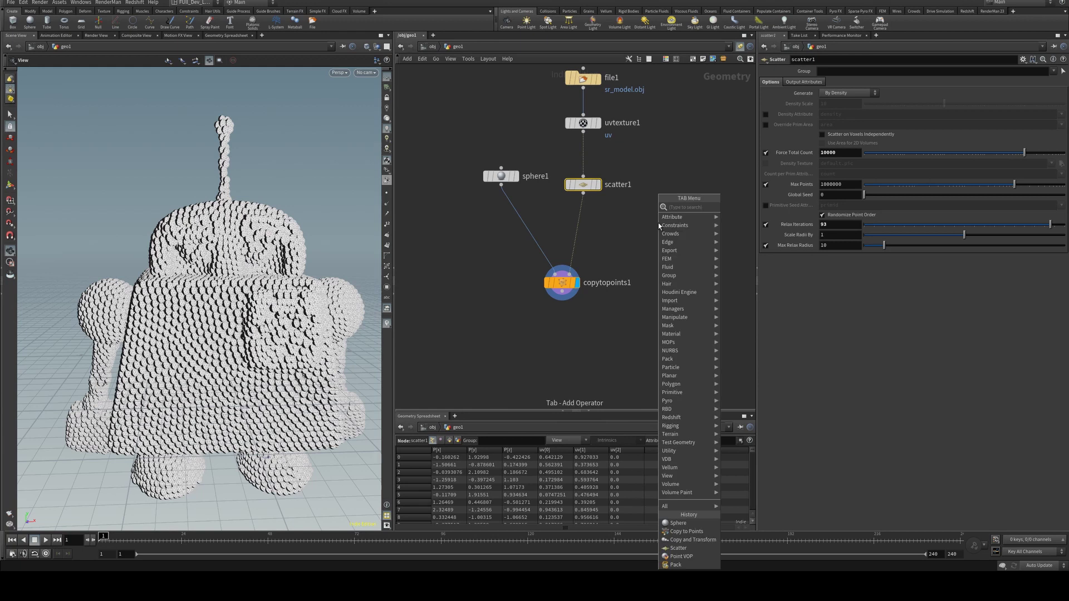
pyautogui.write('pointvop')
pyautogui.press('Return')
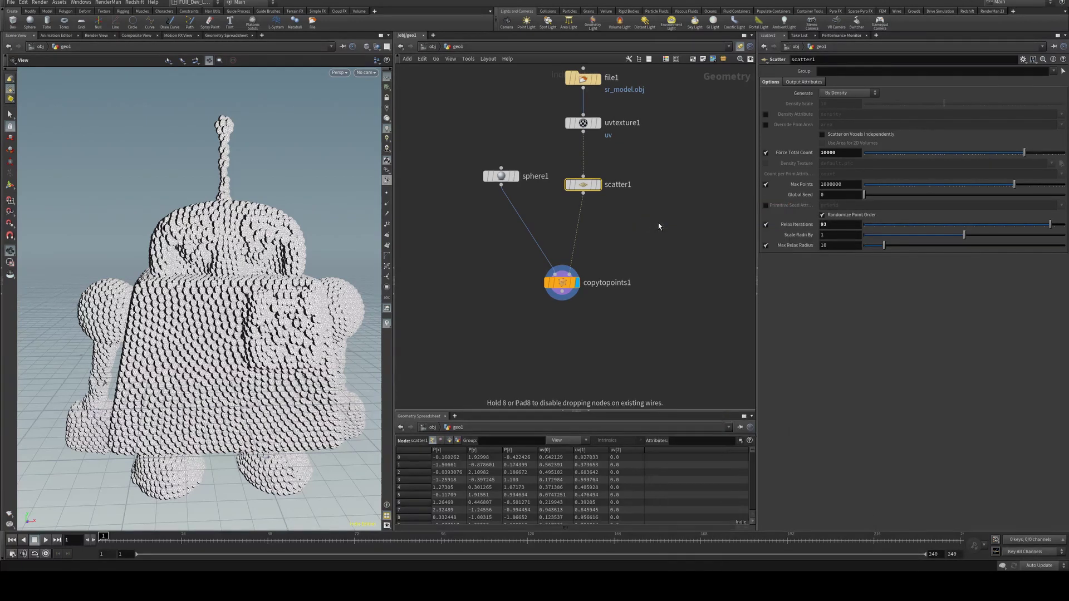
pyautogui.click(577, 234)
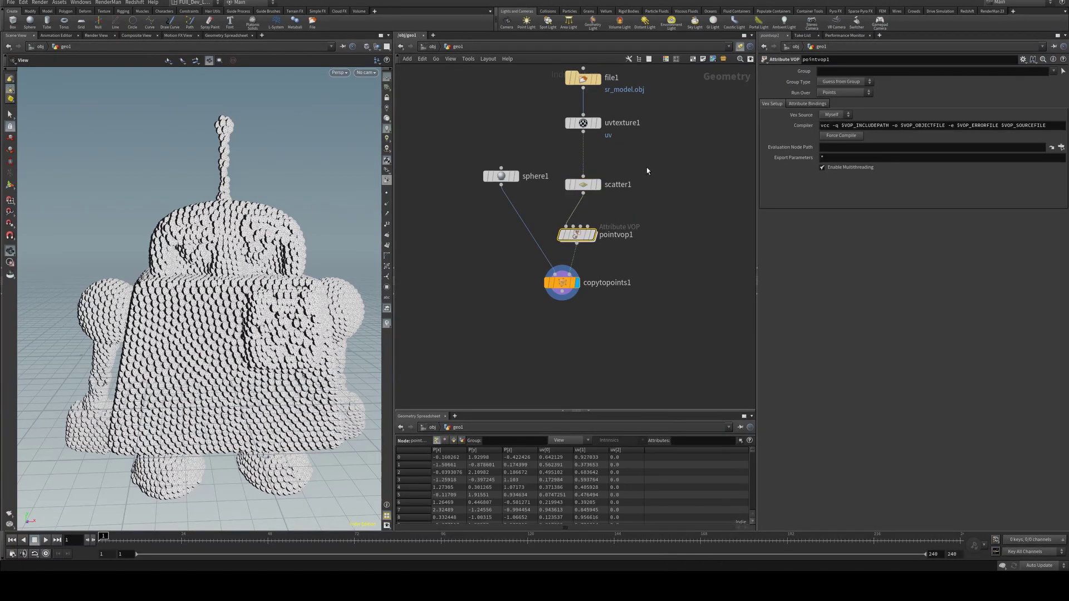
# Go inside the Point VOP and add a Texture node between the global parameters and the output node.
pyautogui.doubleClick(576, 235)
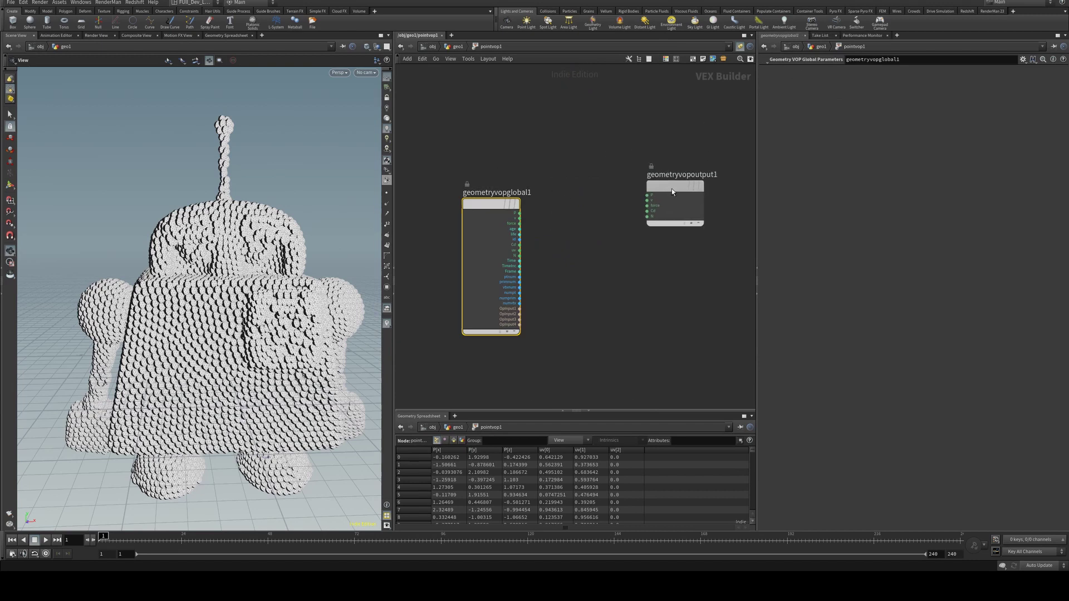
pyautogui.moveTo(671, 192); pyautogui.dragTo(674, 197)
pyautogui.click(561, 273)
pyautogui.press('Tab')
pyautogui.write('colormap')
pyautogui.press('Return')
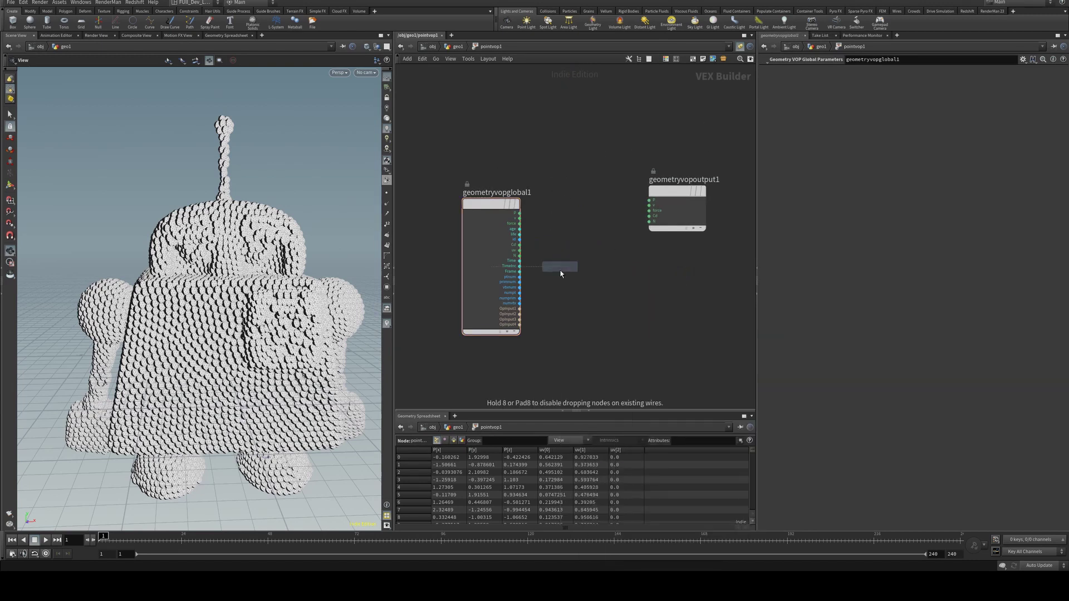
pyautogui.click(561, 272)
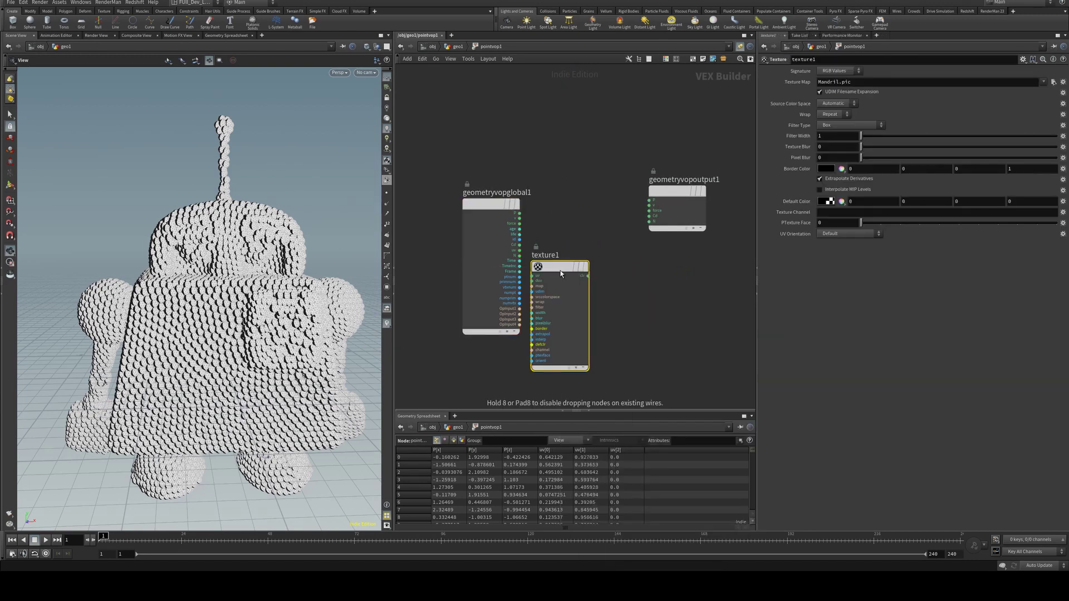
# Wire the global uv into the Texture node's uv input and its colour output into Cd on geometryvopoutput1.
pyautogui.click(521, 254)
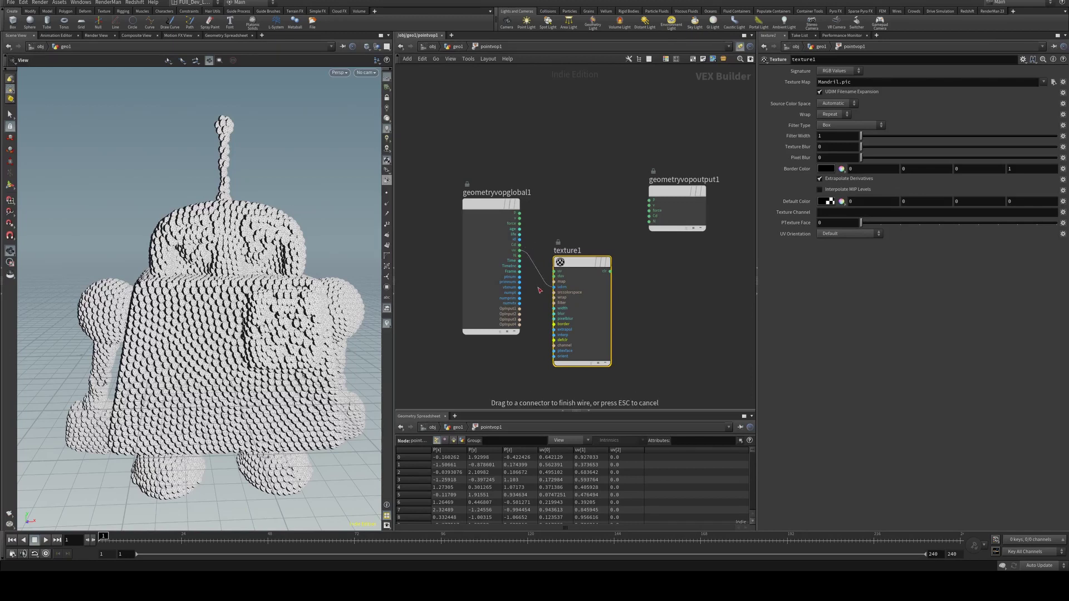
pyautogui.click(555, 272)
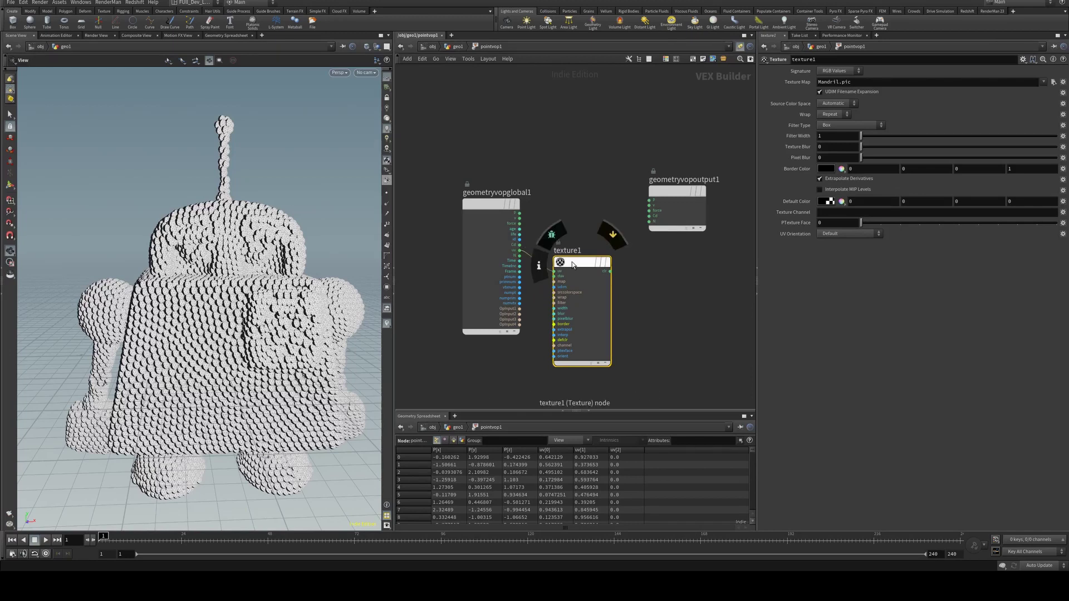
pyautogui.click(610, 271)
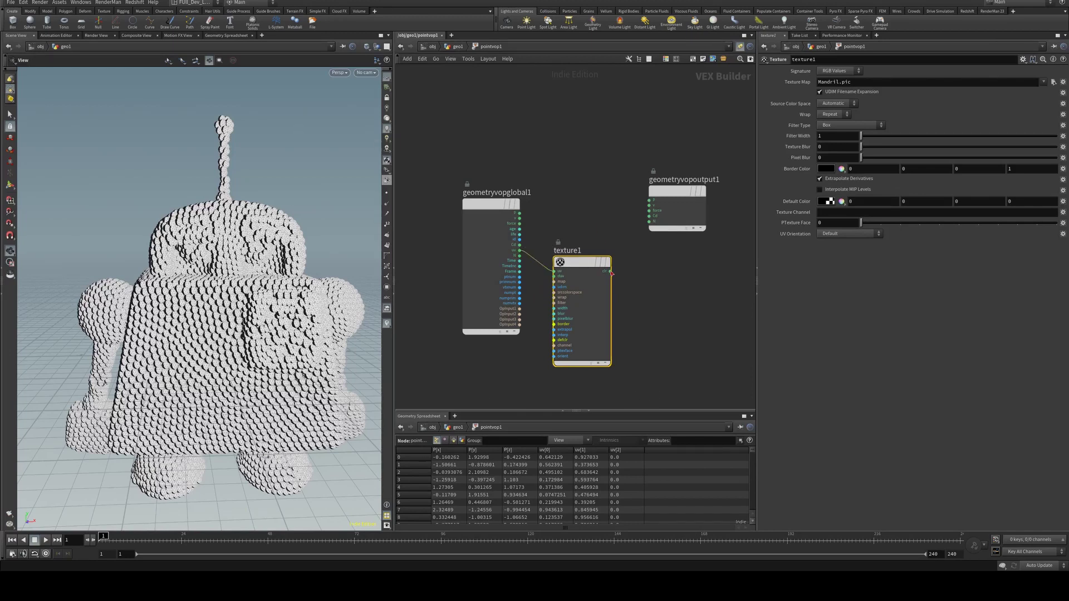
pyautogui.click(650, 216)
pyautogui.click(675, 193)
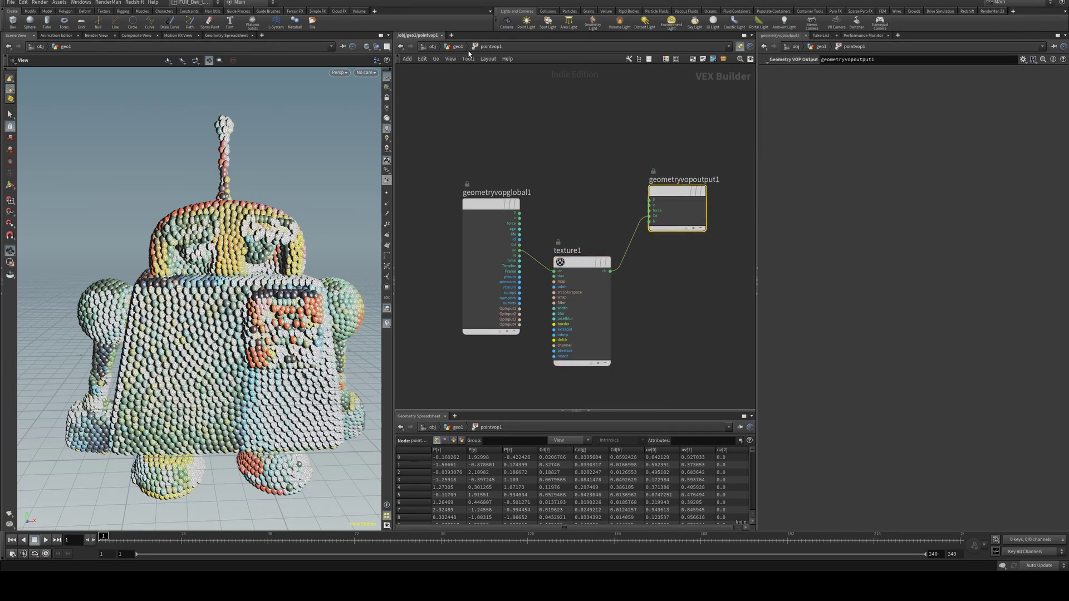
# Return to the geo1 network to render the sphere-covered robot, and show the scatter node's parameters.
pyautogui.press('u')
pyautogui.click(98, 36)
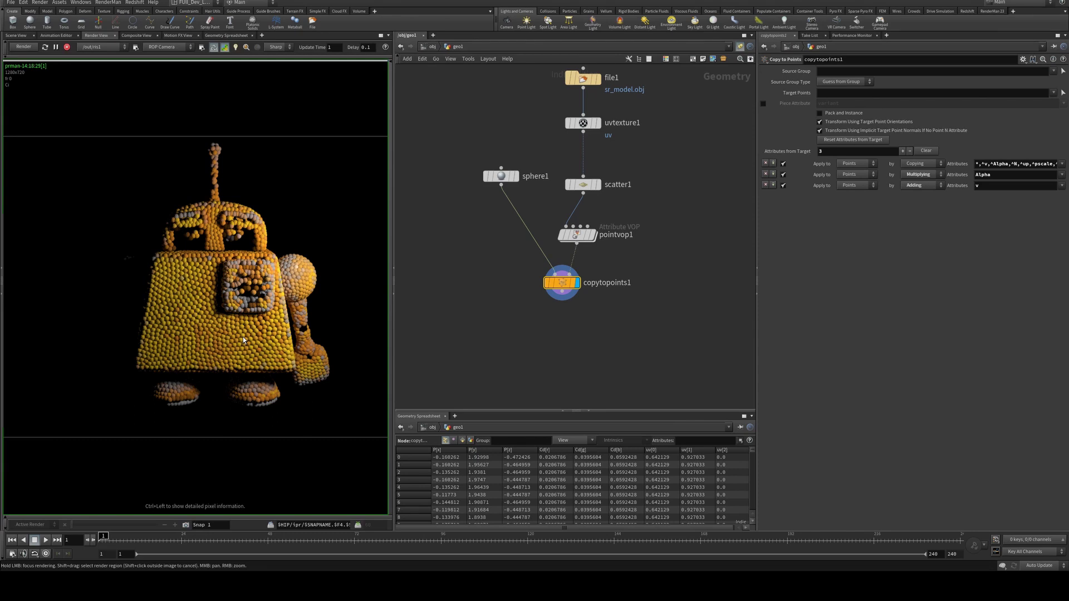
pyautogui.click(583, 184)
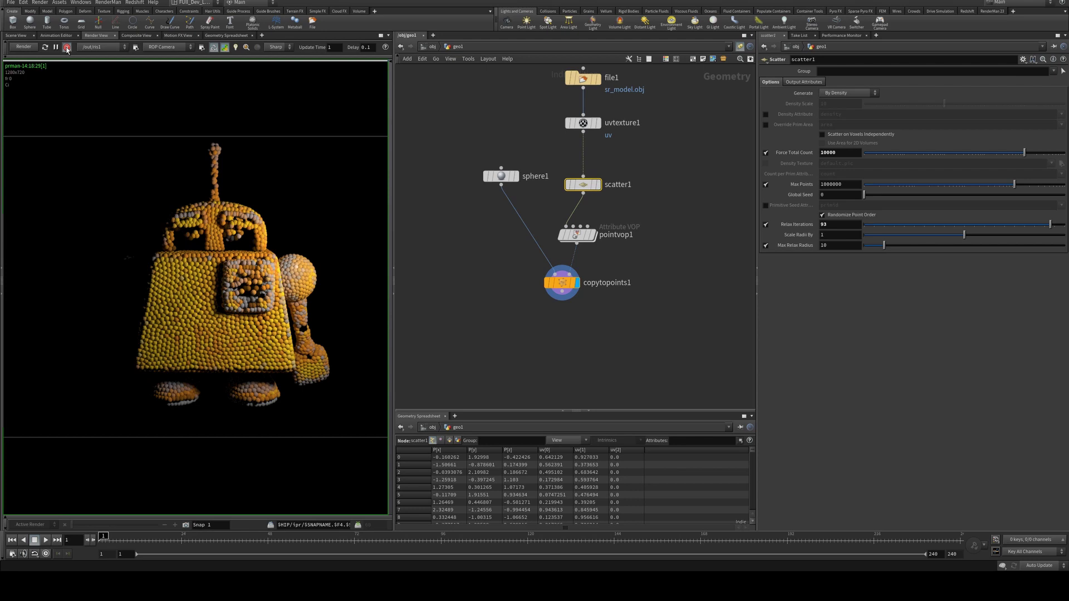
# Show the 3D scene view again, add a Pack node connected below copytopoints1, and make it the displayed node.
pyautogui.moveTo(575, 286)
pyautogui.click(15, 35)
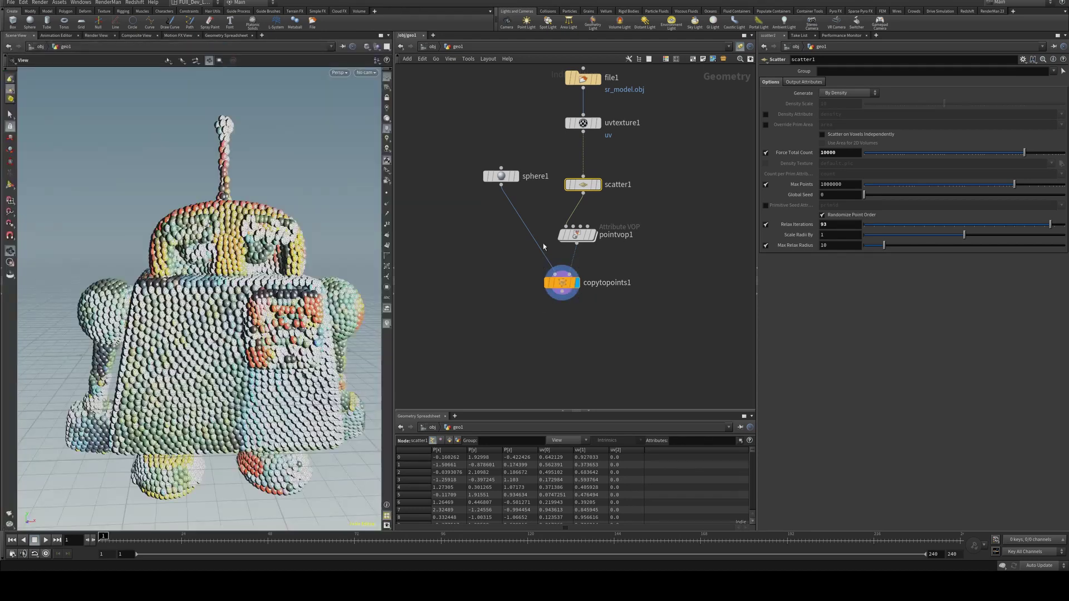
pyautogui.click(563, 282)
pyautogui.press('Tab')
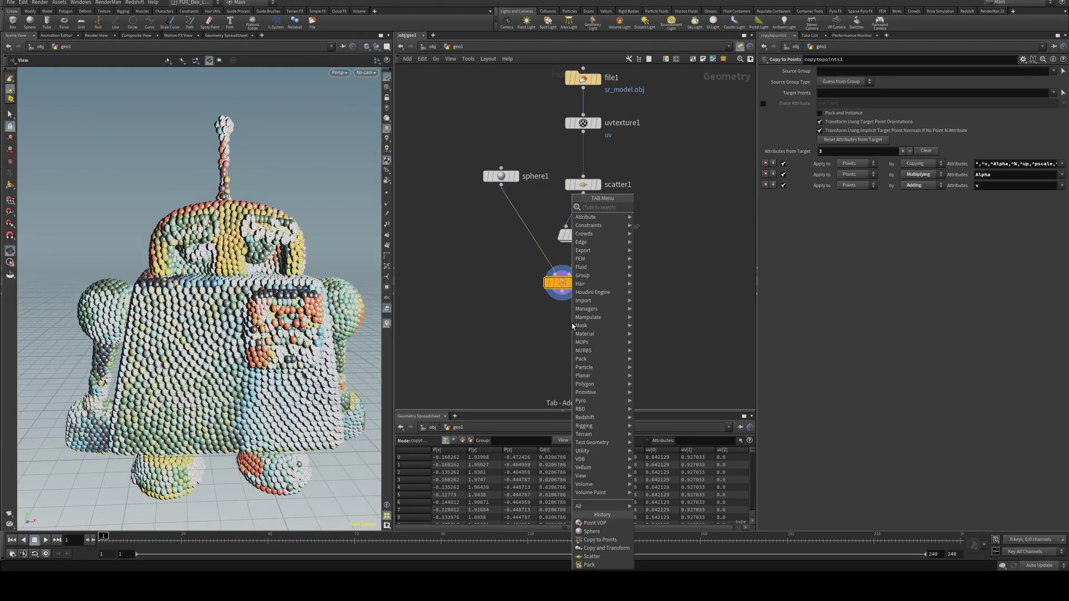
pyautogui.write('nul')
pyautogui.press('Return')
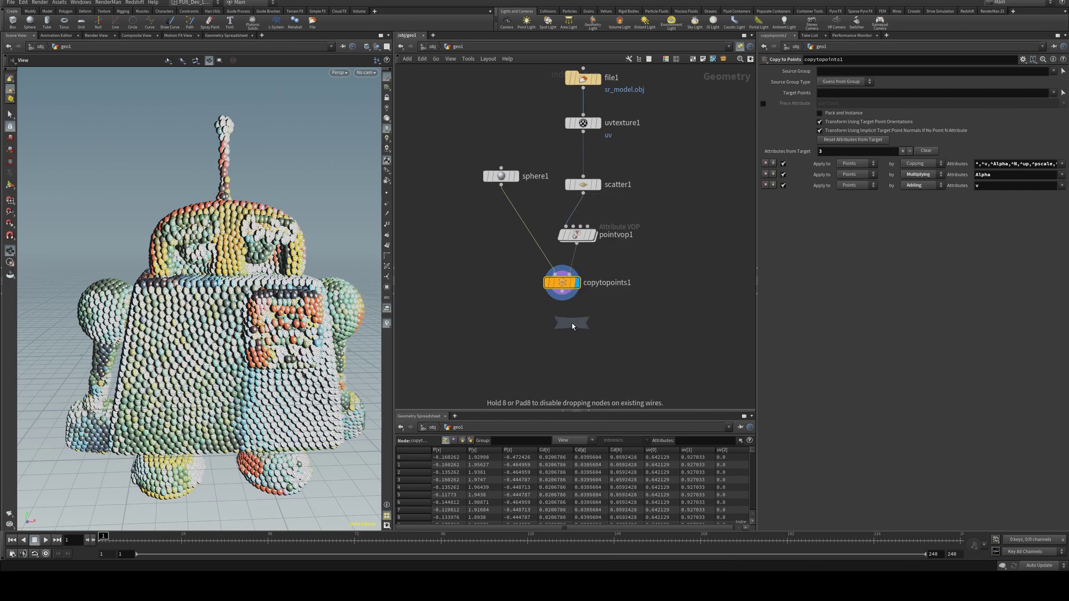
pyautogui.click(572, 326)
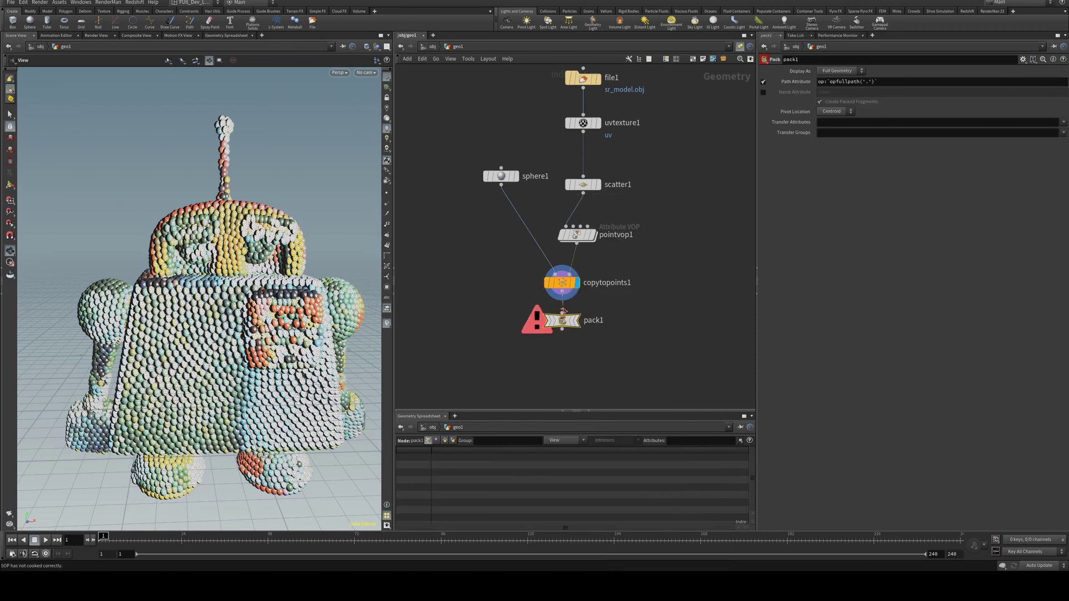
pyautogui.click(582, 301)
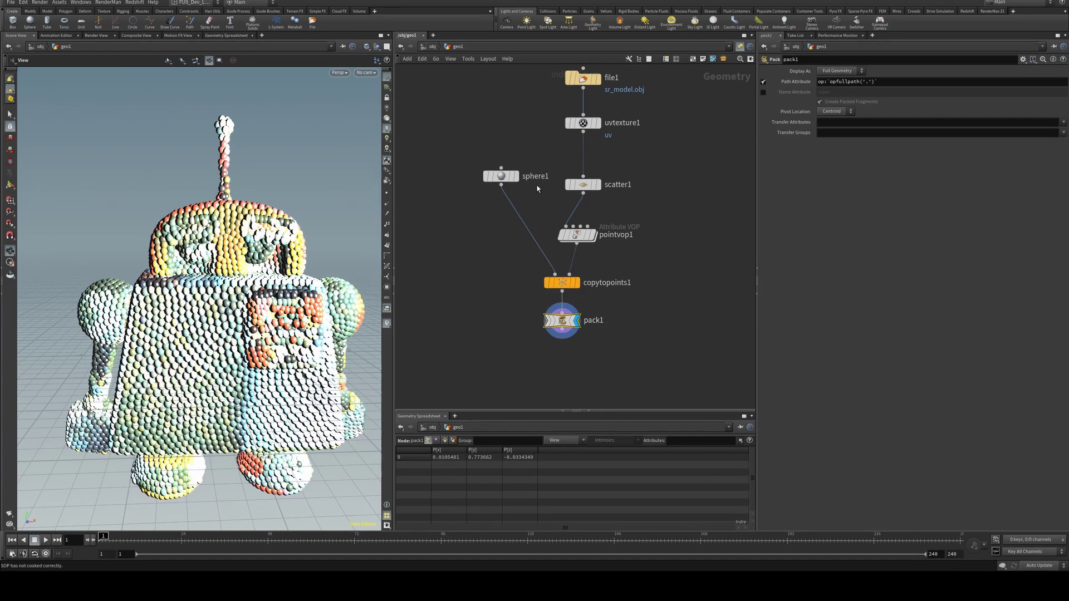
# Set the Force Total Count of scatter1 to 30000.
pyautogui.click(583, 184)
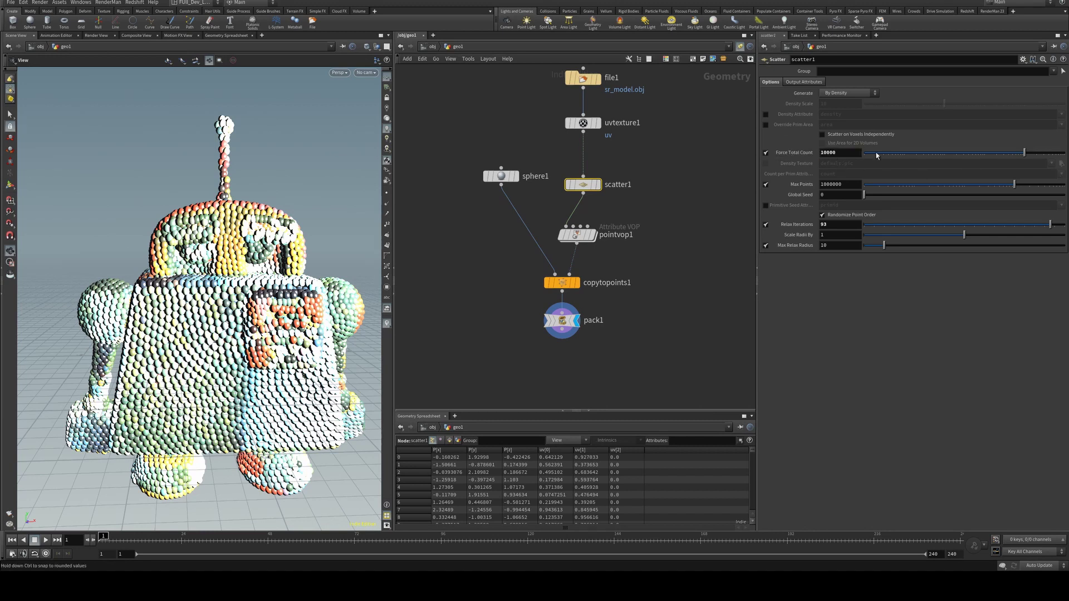
pyautogui.moveTo(846, 152); pyautogui.dragTo(755, 155)
pyautogui.write('3000')
pyautogui.press('Return')
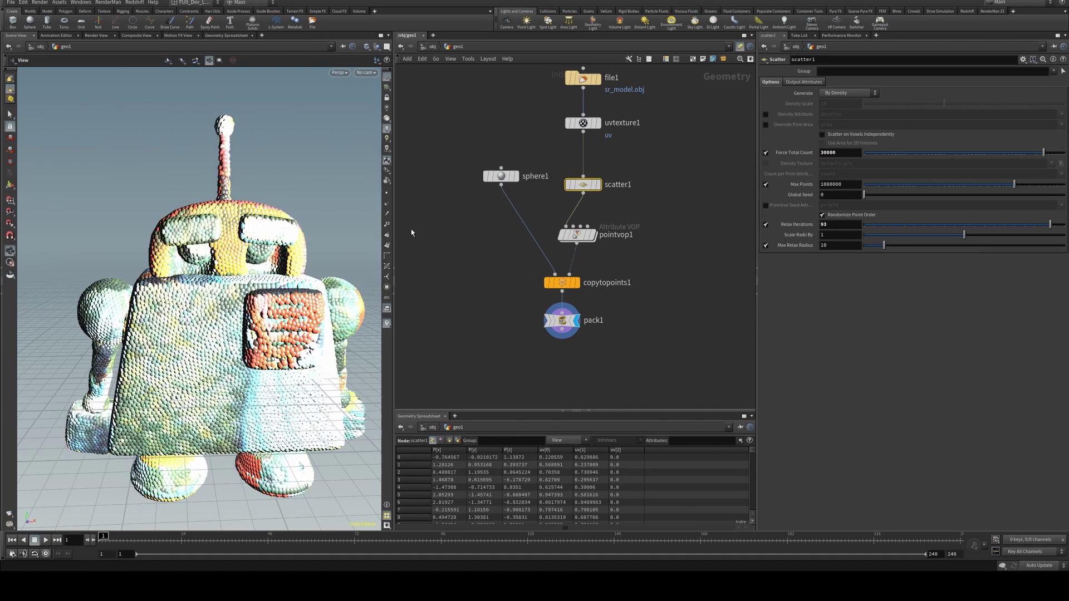
# Set the Uniform Scale of sphere1 to .02.
pyautogui.click(501, 176)
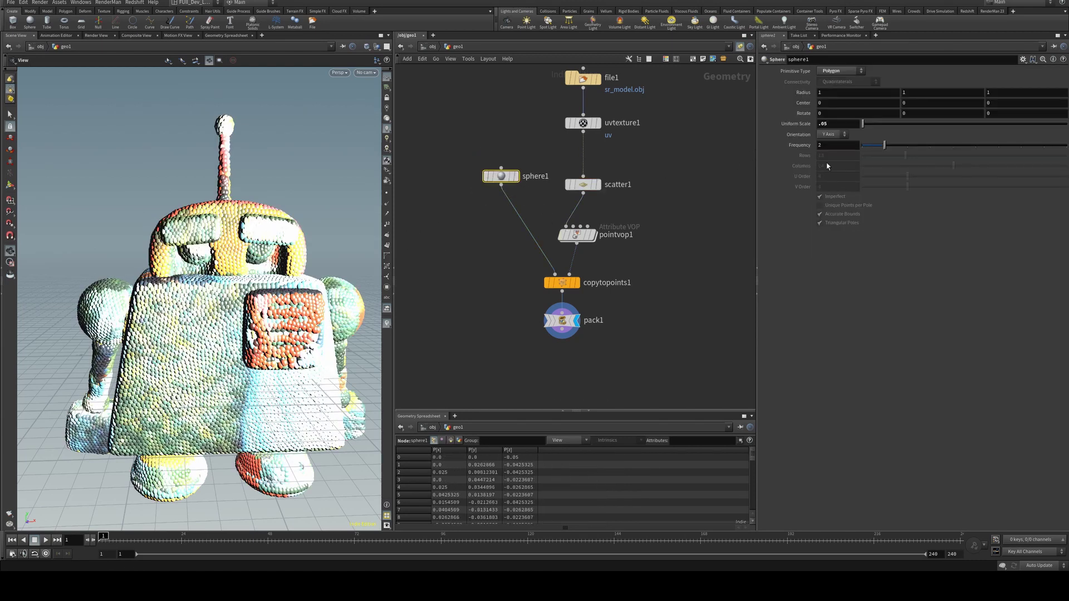
pyautogui.moveTo(839, 123); pyautogui.dragTo(817, 132)
pyautogui.write('.02')
pyautogui.press('Return')
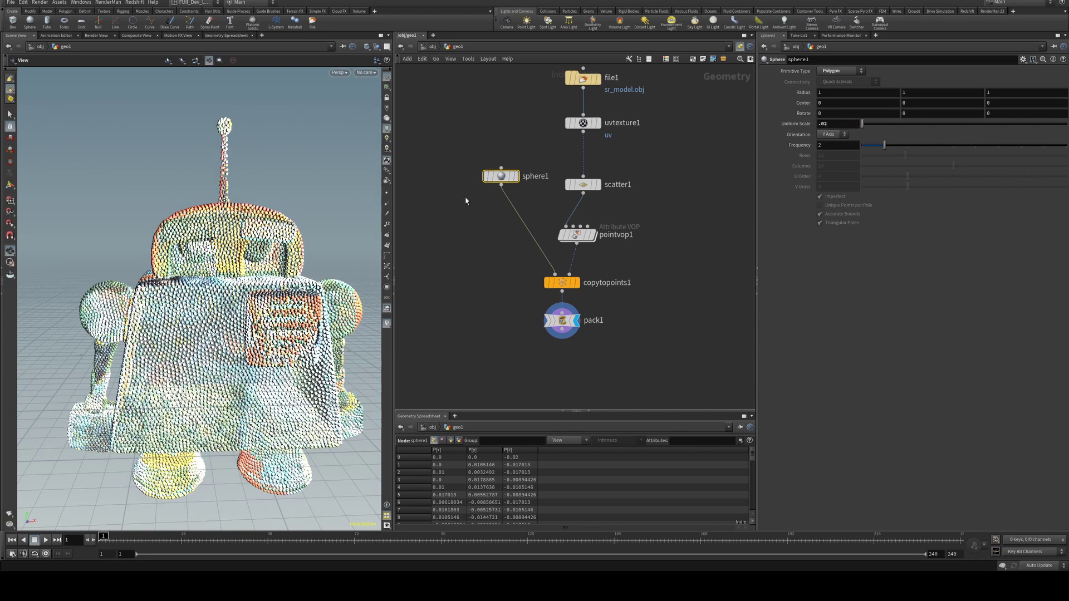